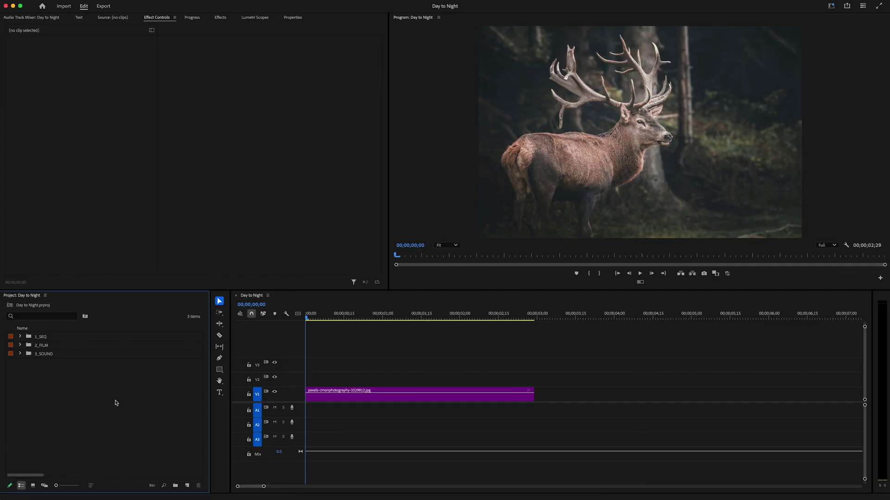
Create a new adjustment layer and drag it onto V2 above the deer photo clip
right_click(116, 402)
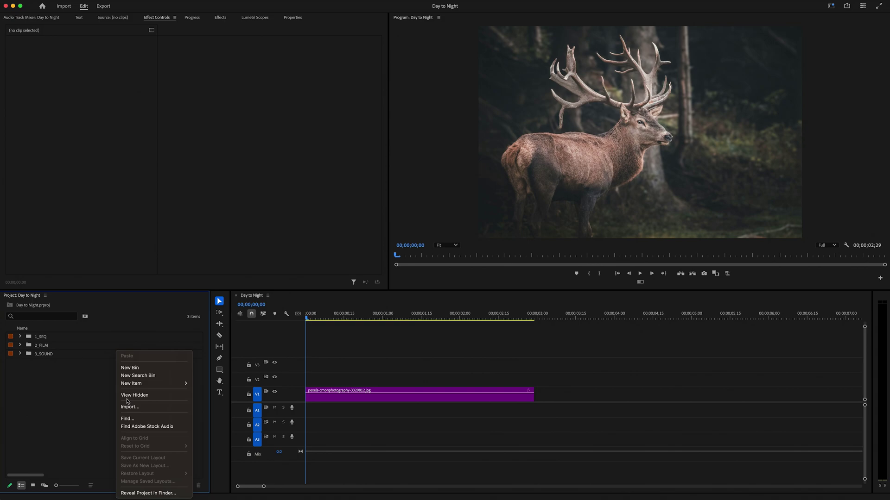
mouse_move(132, 384)
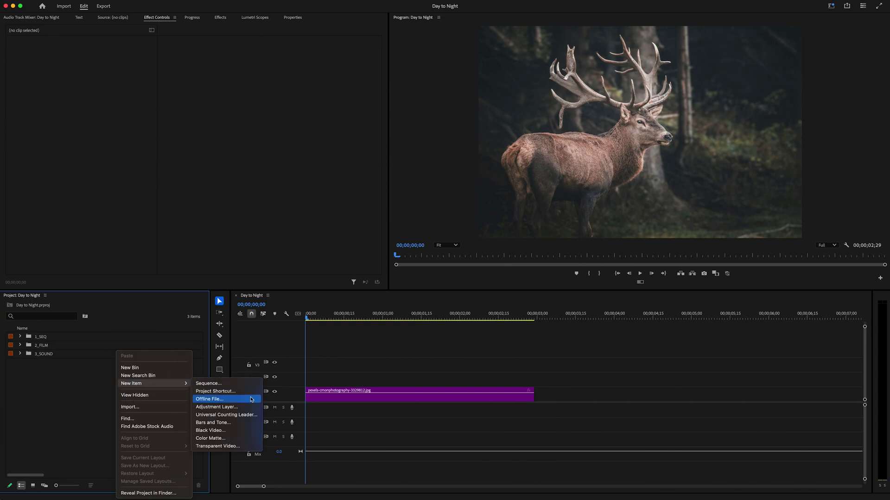
click(222, 406)
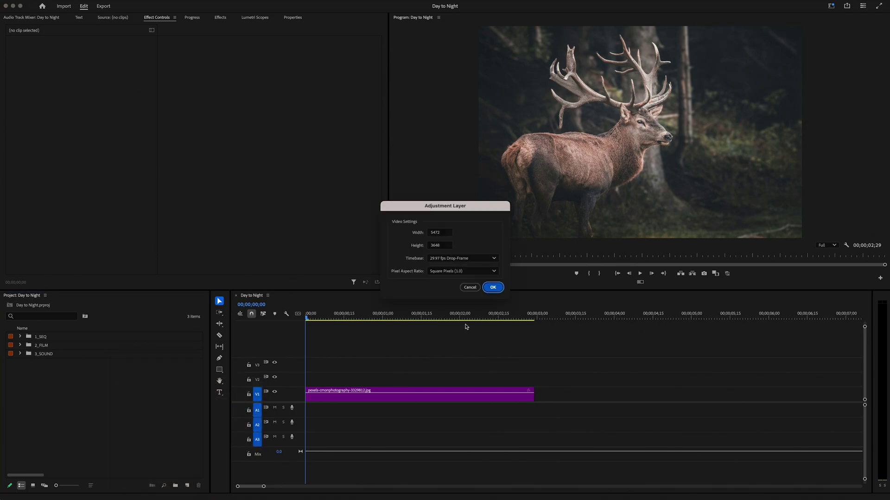
click(489, 289)
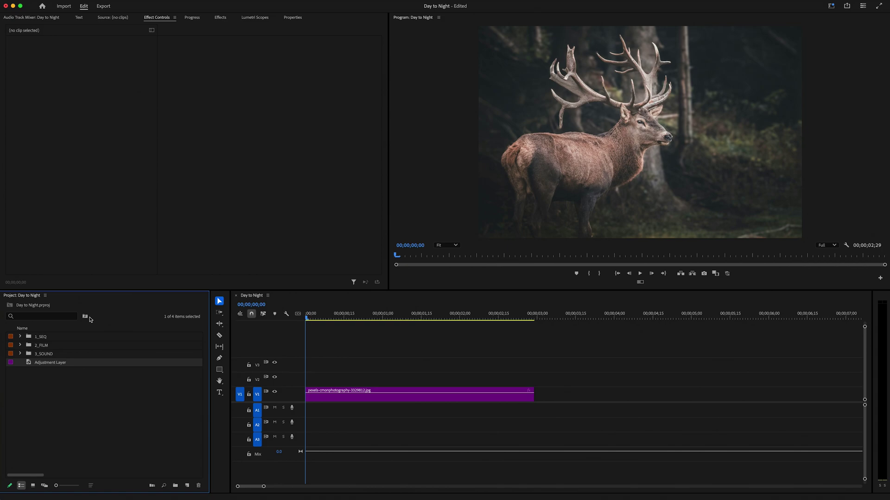
drag(33, 361, 285, 379)
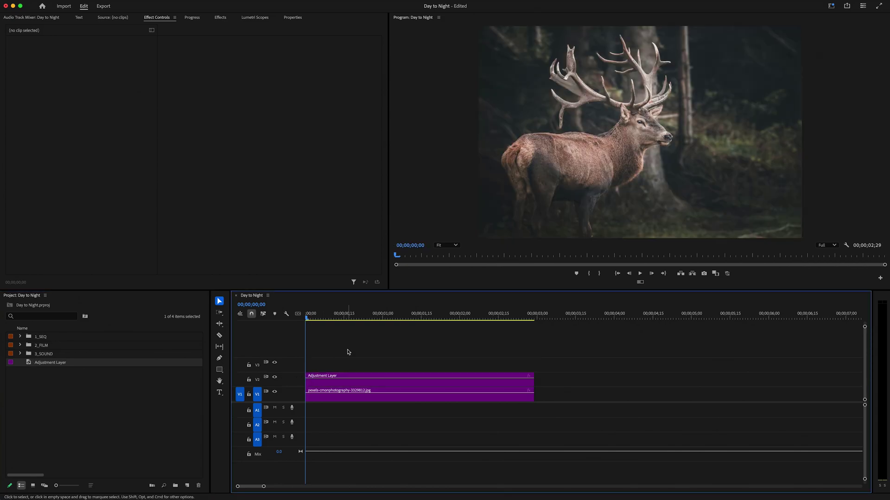
Find Lumetri Color in the Effects panel and apply it to the adjustment layer
click(219, 17)
click(38, 28)
text(lumetri color)
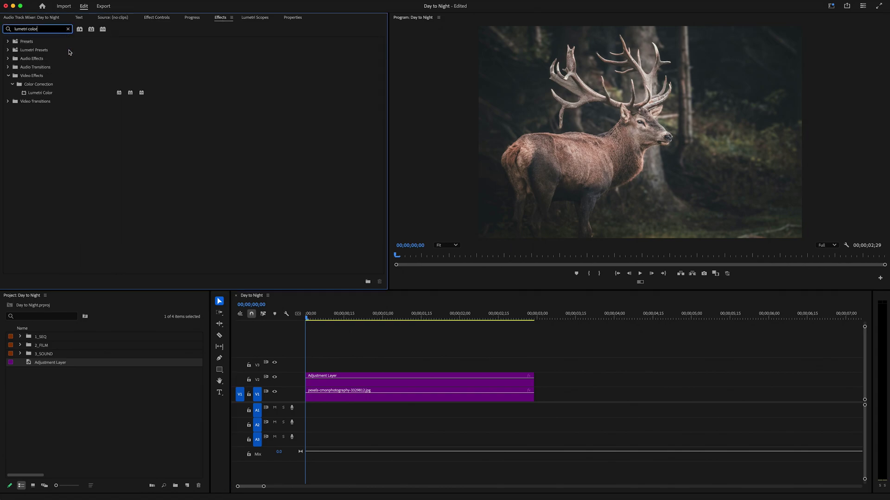
click(74, 95)
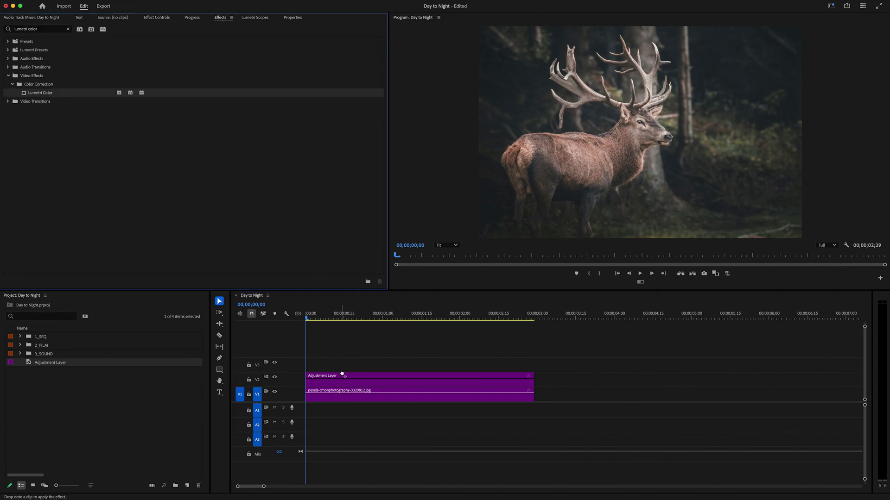
drag(278, 198, 343, 378)
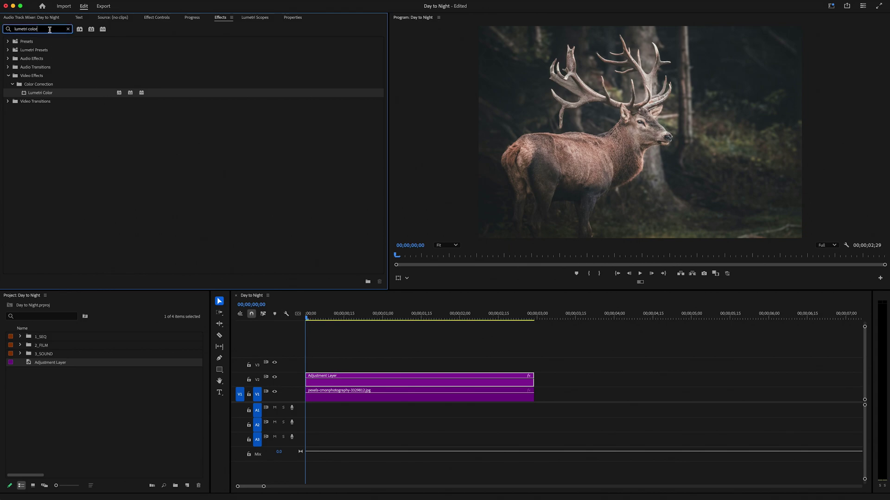
Search 'bright' and apply Brightness & Contrast to the adjustment layer
drag(50, 30, 9, 28)
text(b)
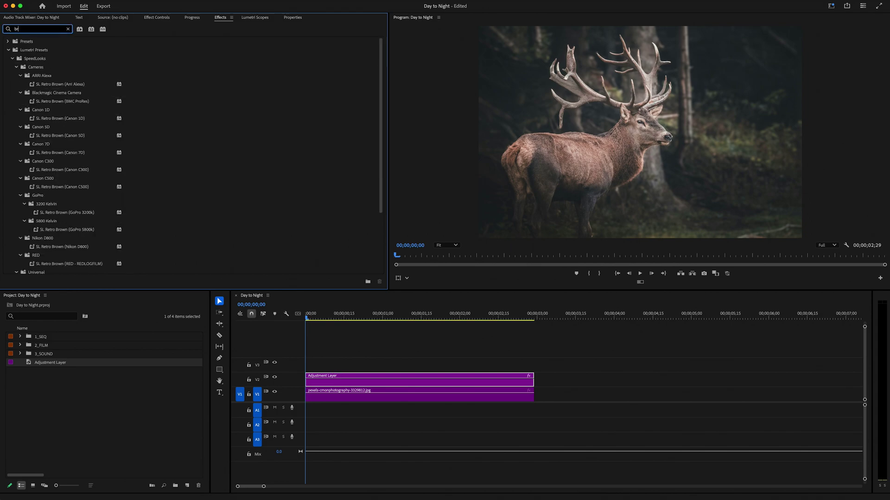
text(rightness)
click(37, 93)
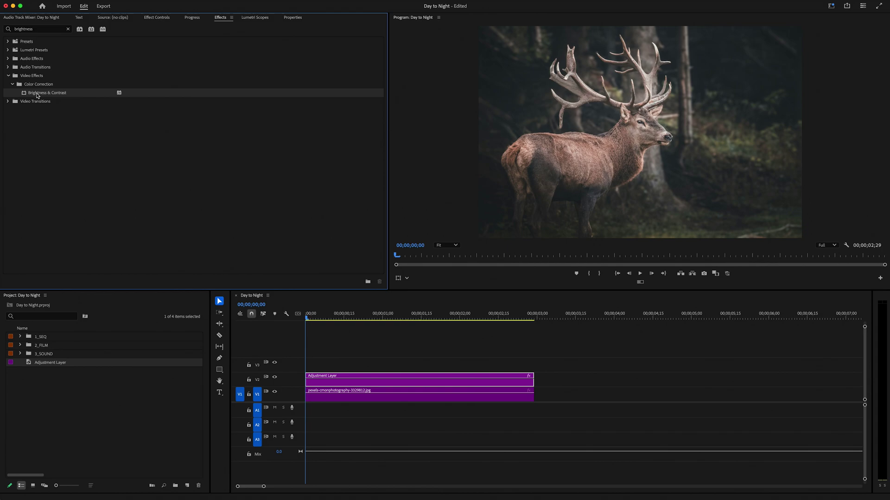
drag(352, 266, 359, 382)
Set Lumetri Basic Correction Temperature to -75 and Exposure to -2.5
click(209, 22)
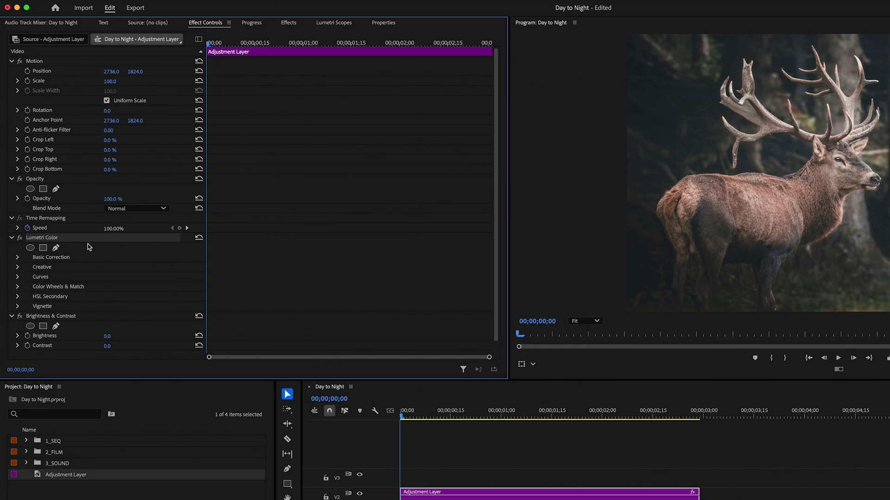
scroll(87, 247, down, 1)
click(18, 247)
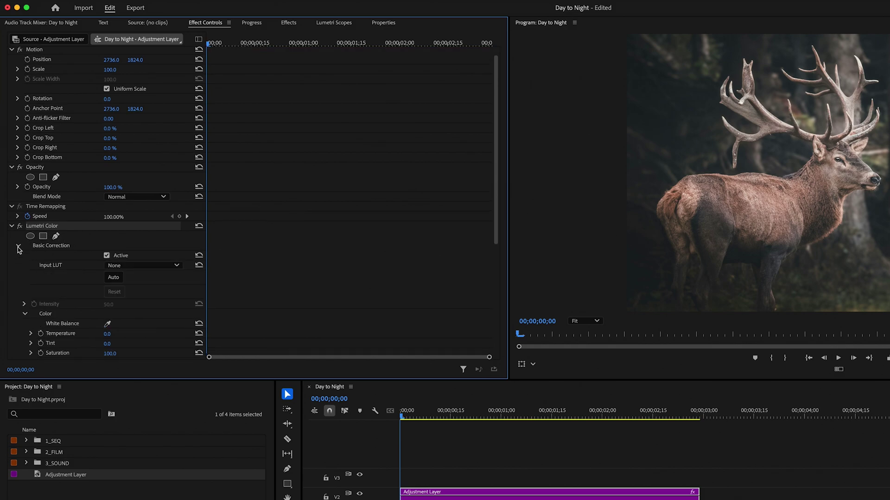
scroll(21, 255, down, 5)
click(107, 184)
text(-75)
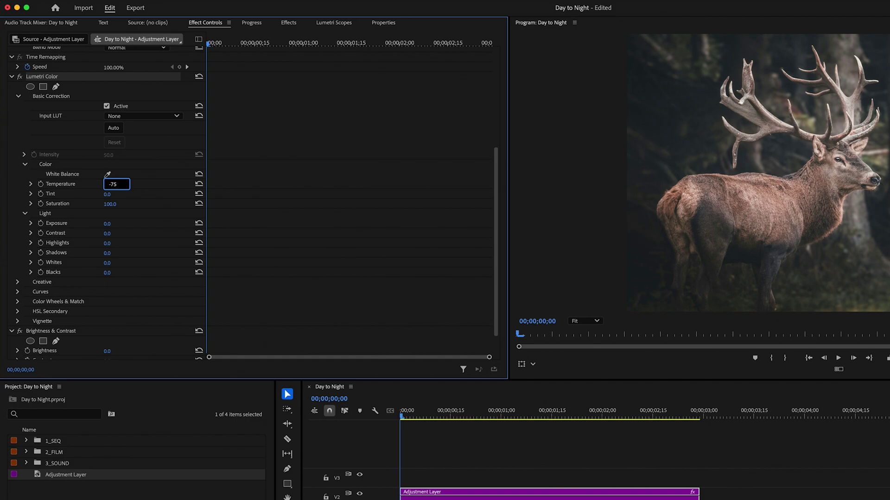
key(Return)
click(107, 223)
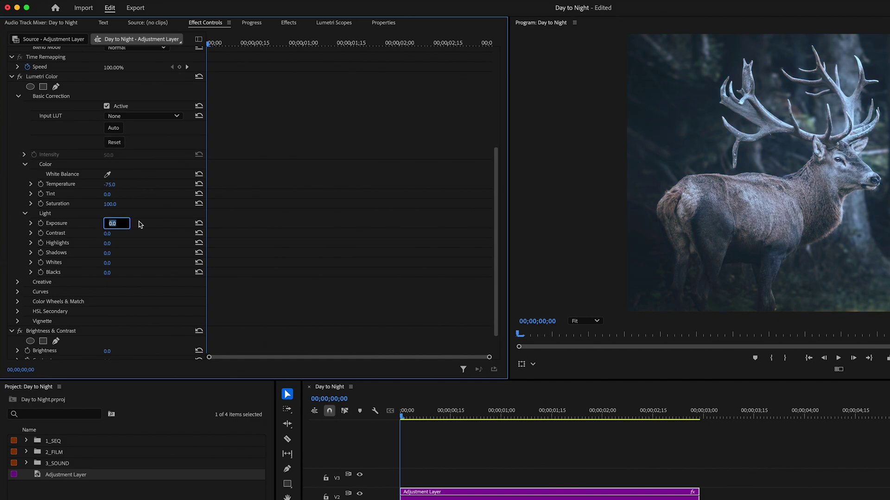
text(-2.5)
key(Return)
Set Contrast 30, Highlights 25, Shadows -30 and Blacks -150
click(107, 233)
text(30)
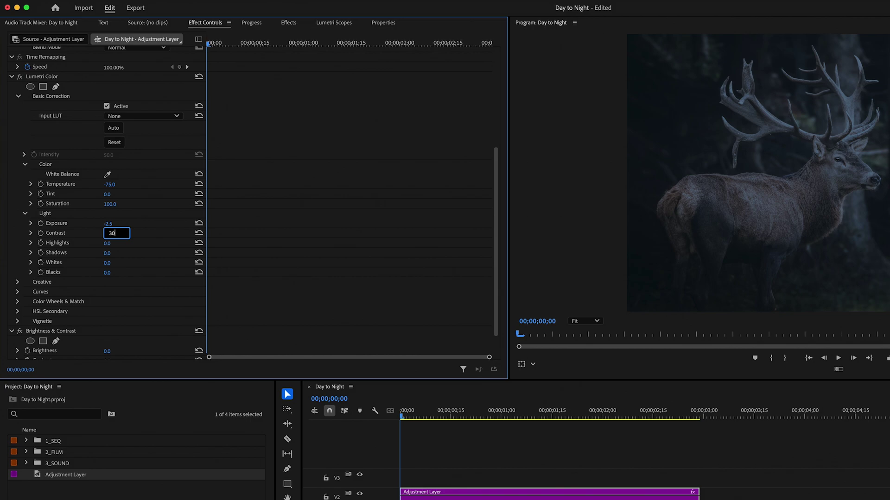
key(Return)
click(108, 243)
text(25)
key(Return)
click(107, 252)
text(-30)
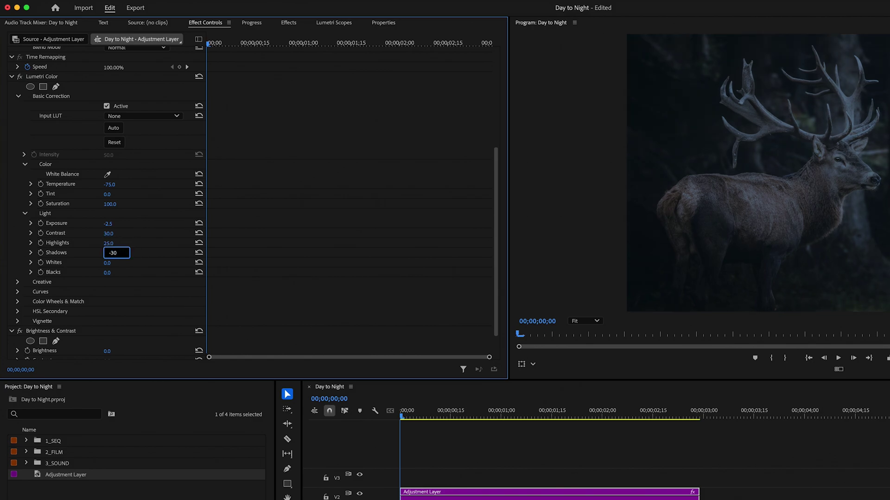
key(Return)
click(111, 272)
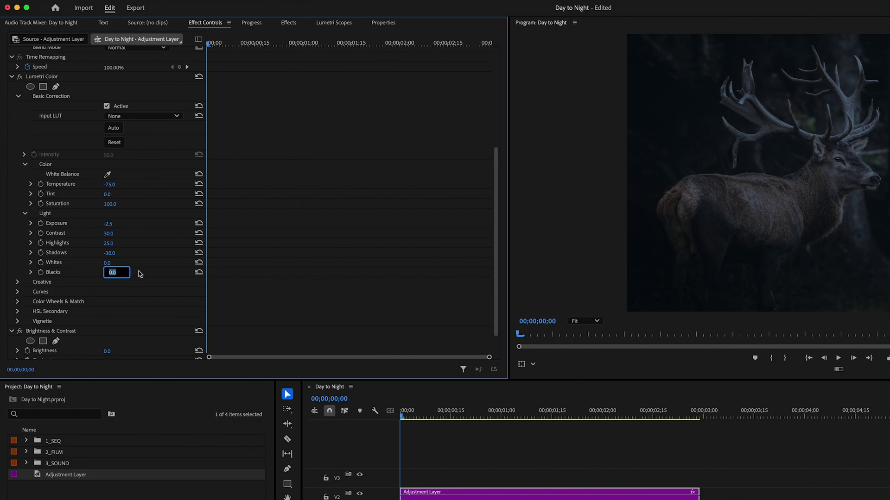
text(-1)
key(Return)
Build an S-curve on the Lumetri RGB curve with raised highlights and lowered shadows
click(18, 292)
scroll(19, 298, down, 3)
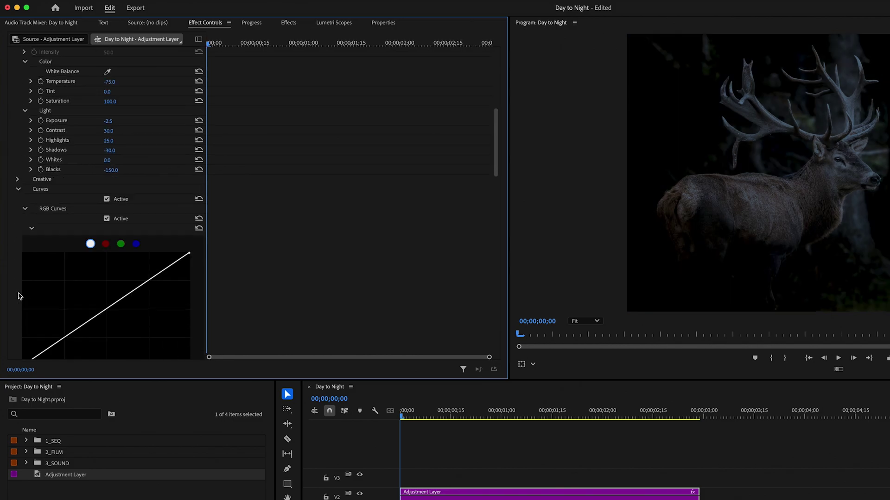
scroll(18, 297, down, 3)
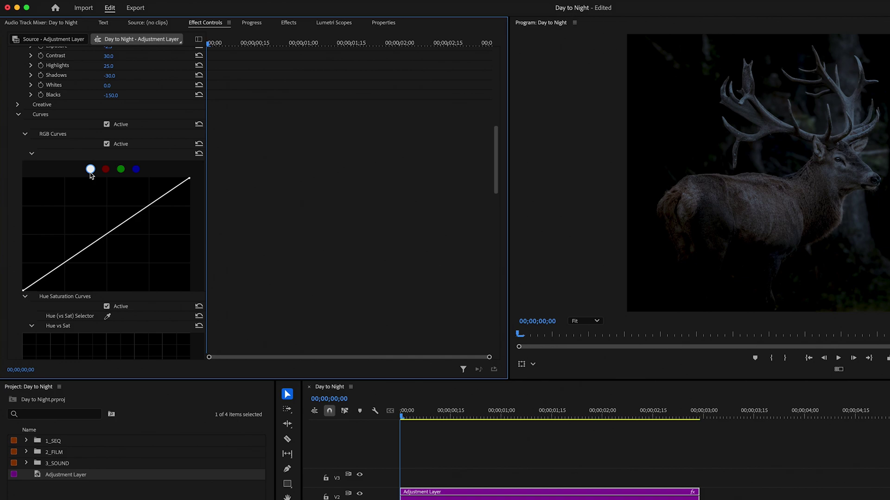
click(148, 206)
click(63, 264)
drag(149, 206, 139, 199)
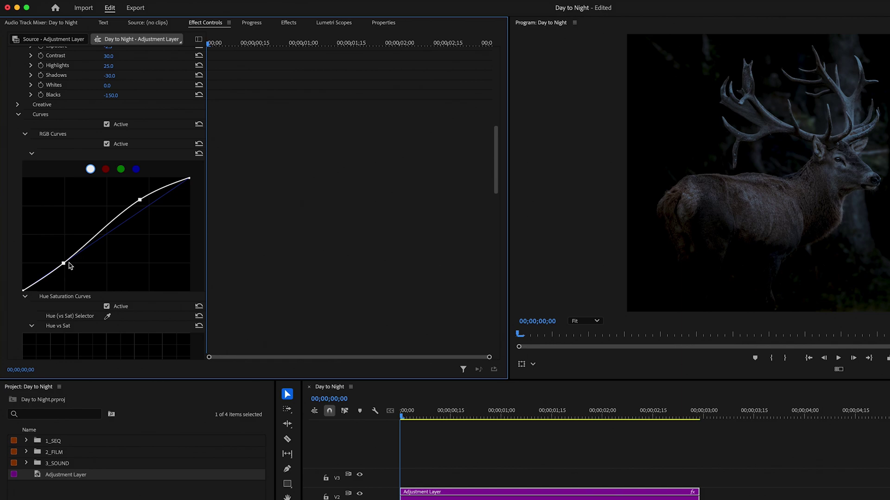
drag(64, 263, 73, 265)
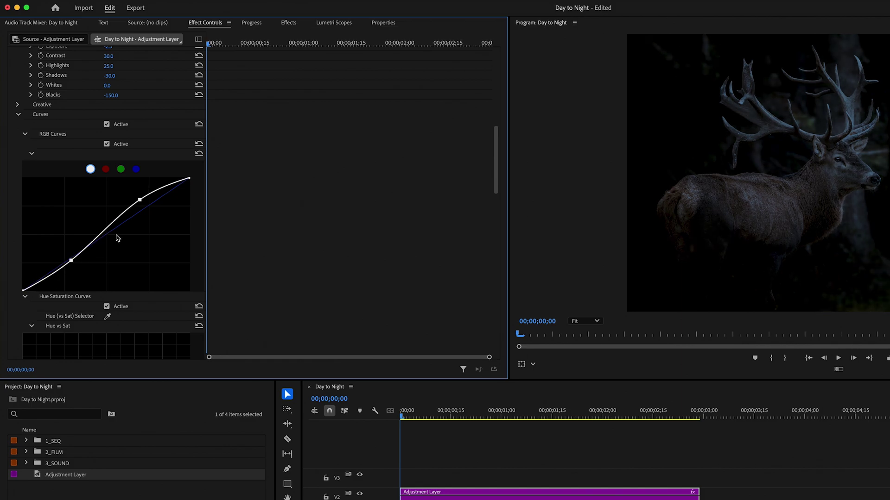
Lower the red curve, add a green curve point, raise blue, and set Brightness to -15
click(106, 169)
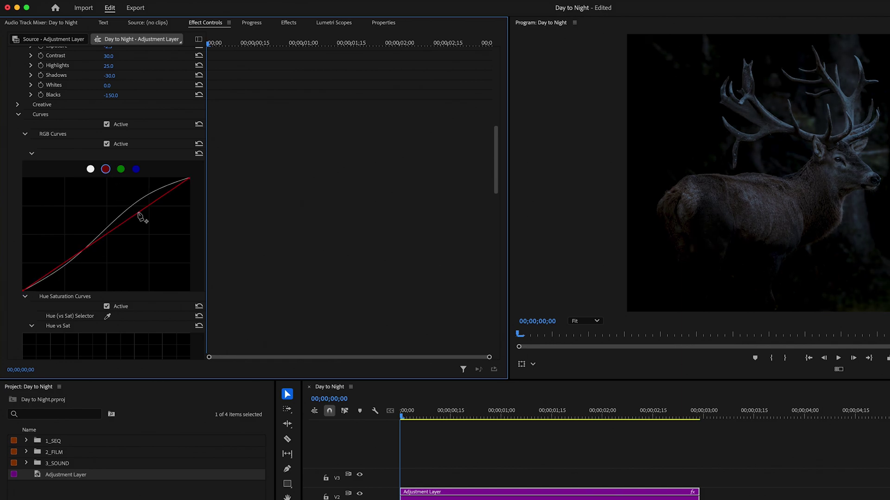
click(138, 213)
mouse_move(137, 214)
mouse_down()
mouse_move(142, 226)
mouse_move(133, 226)
mouse_up()
click(121, 169)
click(129, 220)
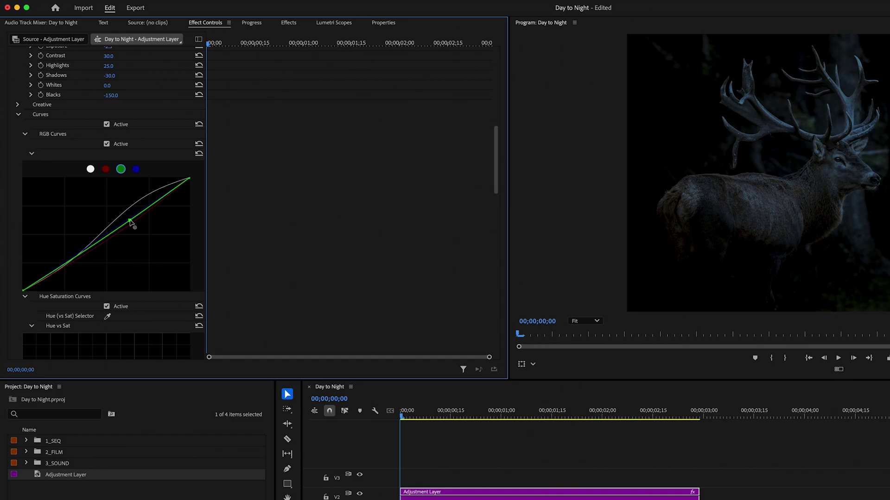
click(135, 170)
mouse_move(120, 227)
mouse_down()
mouse_move(116, 218)
mouse_move(98, 221)
mouse_up()
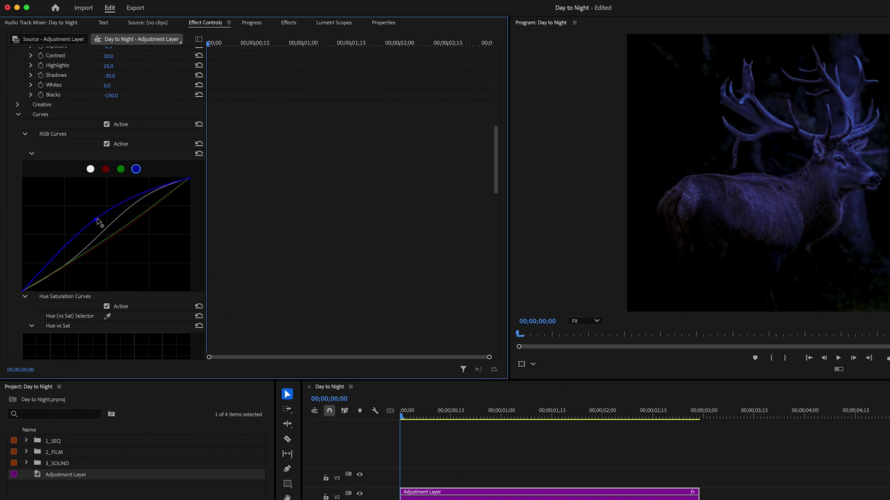
scroll(225, 255, down, 5)
scroll(225, 255, down, 5)
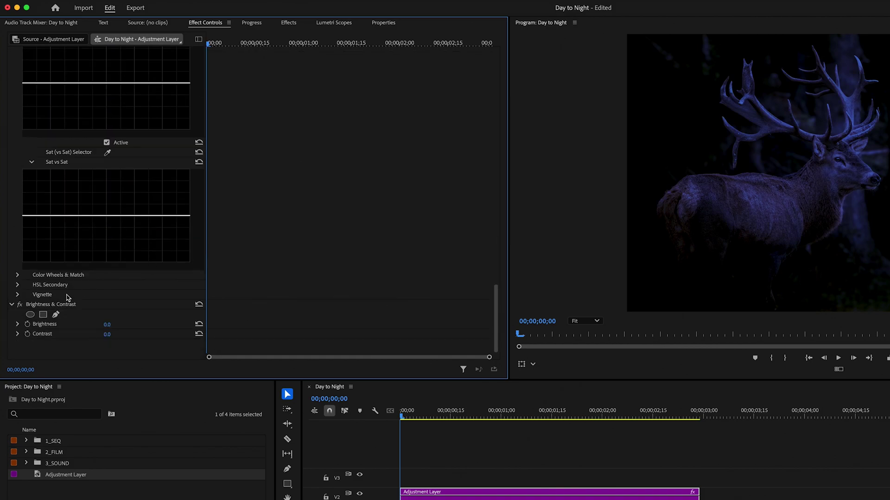
click(109, 324)
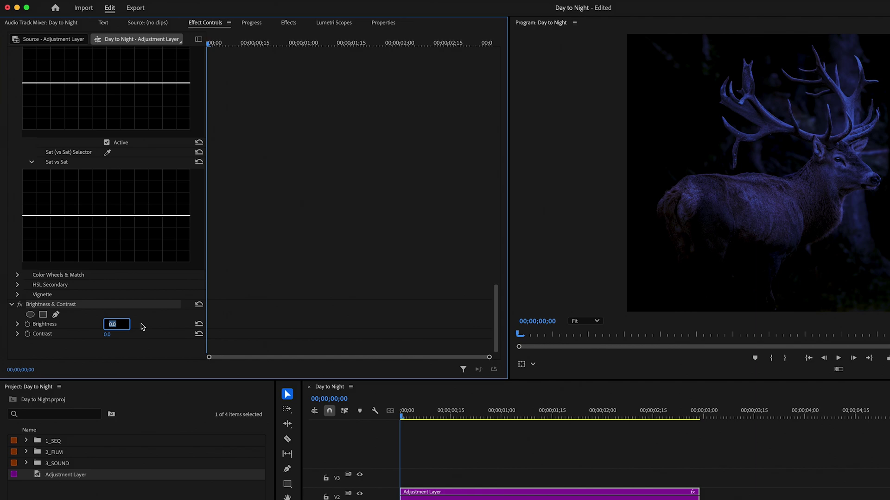
text(-15)
key(Return)
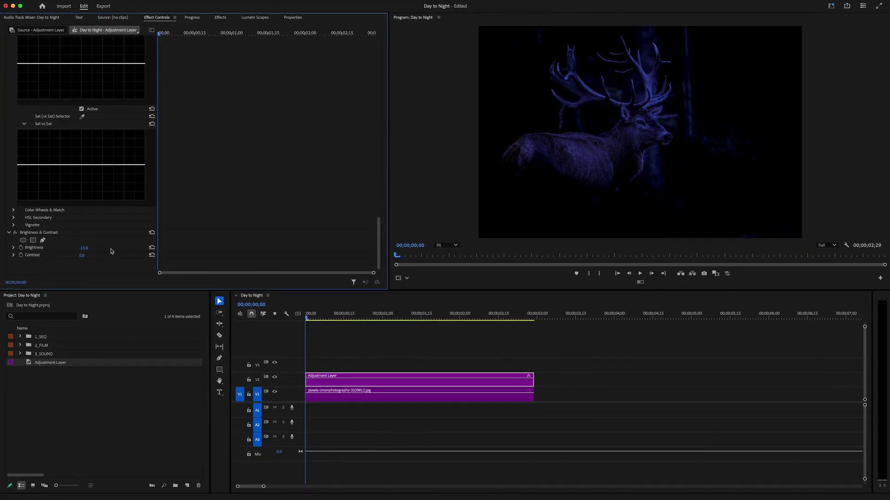
click(303, 347)
click(344, 382)
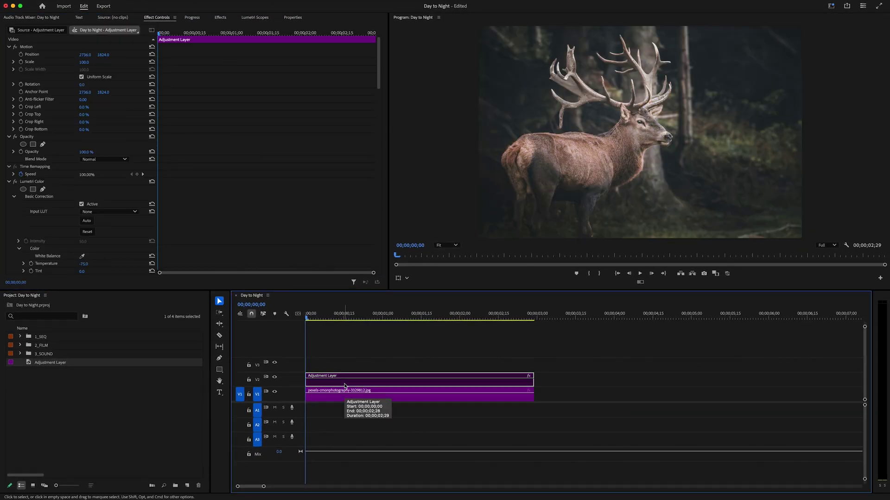
key(shift+super+e)
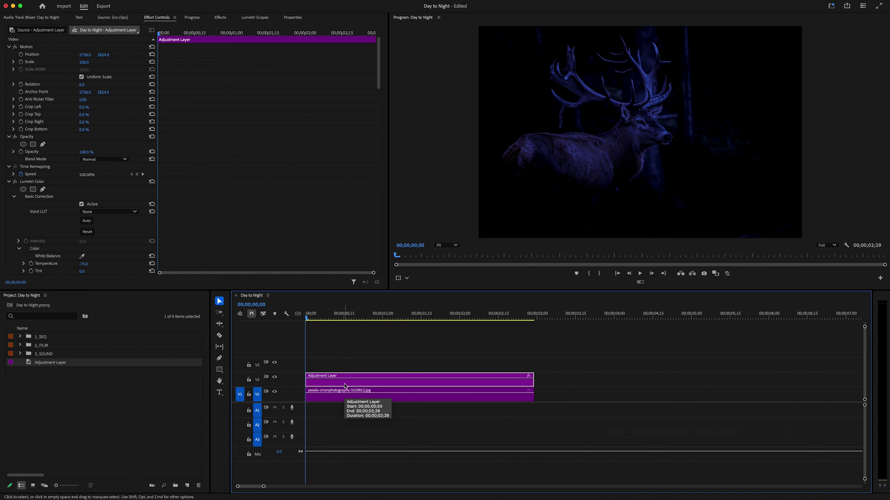